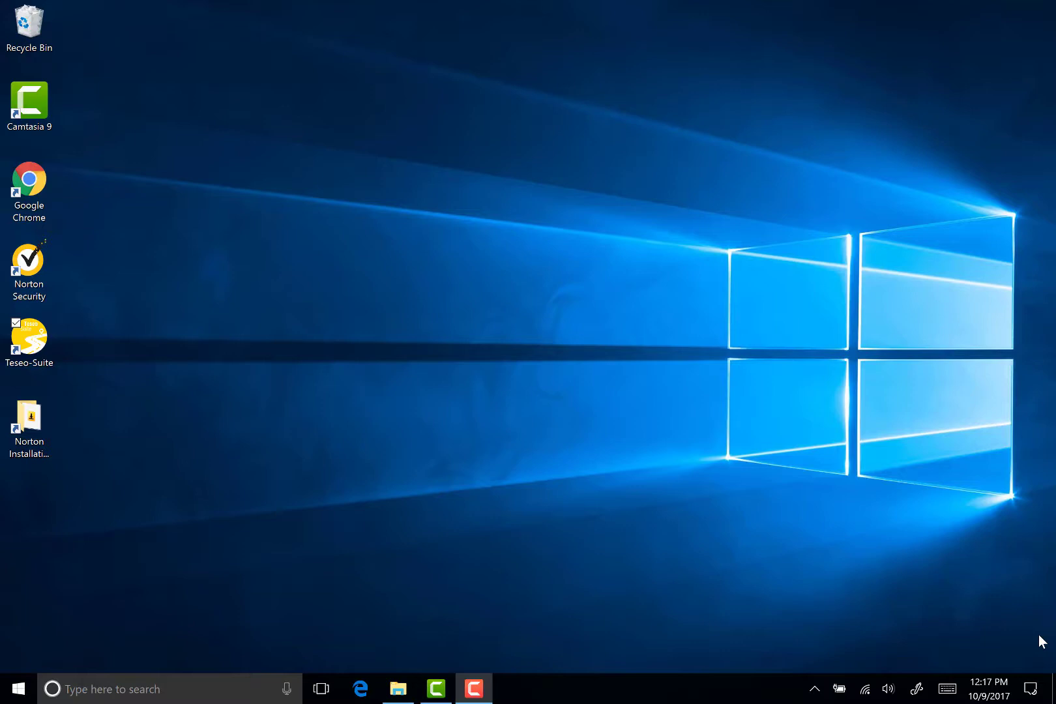
- Launch Teseo-Suite from its desktop shortcut to show signal, sky view and PVT data
double_click(37, 344)
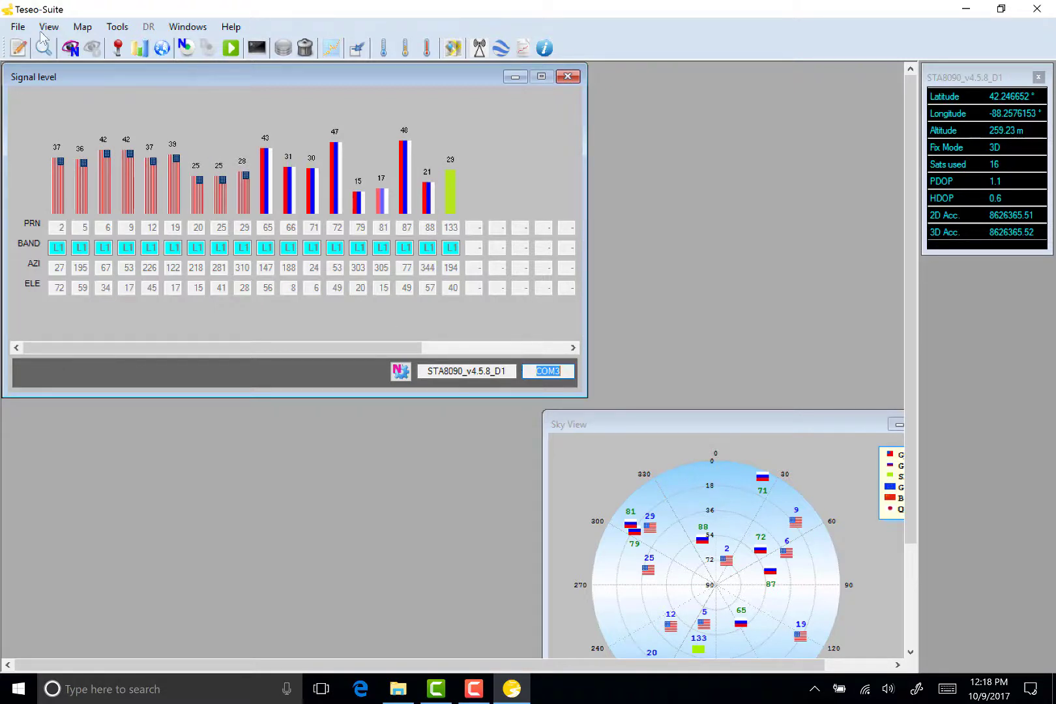
- Start a new, empty session configuration named Auto from the File menu
left_click(10, 22)
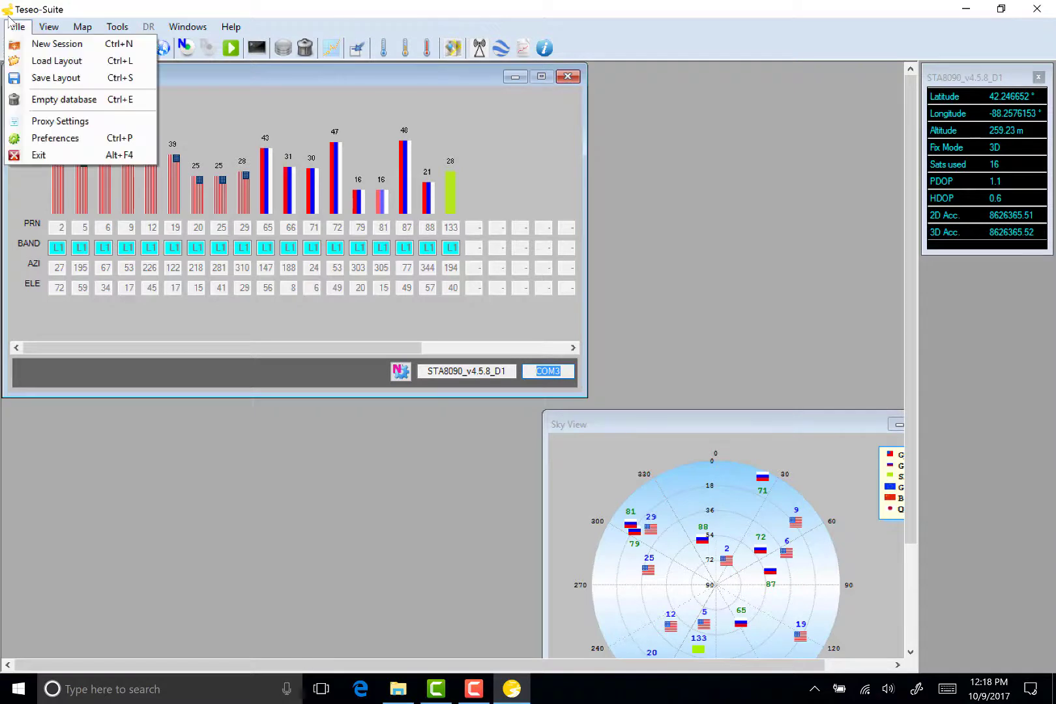
left_click(52, 44)
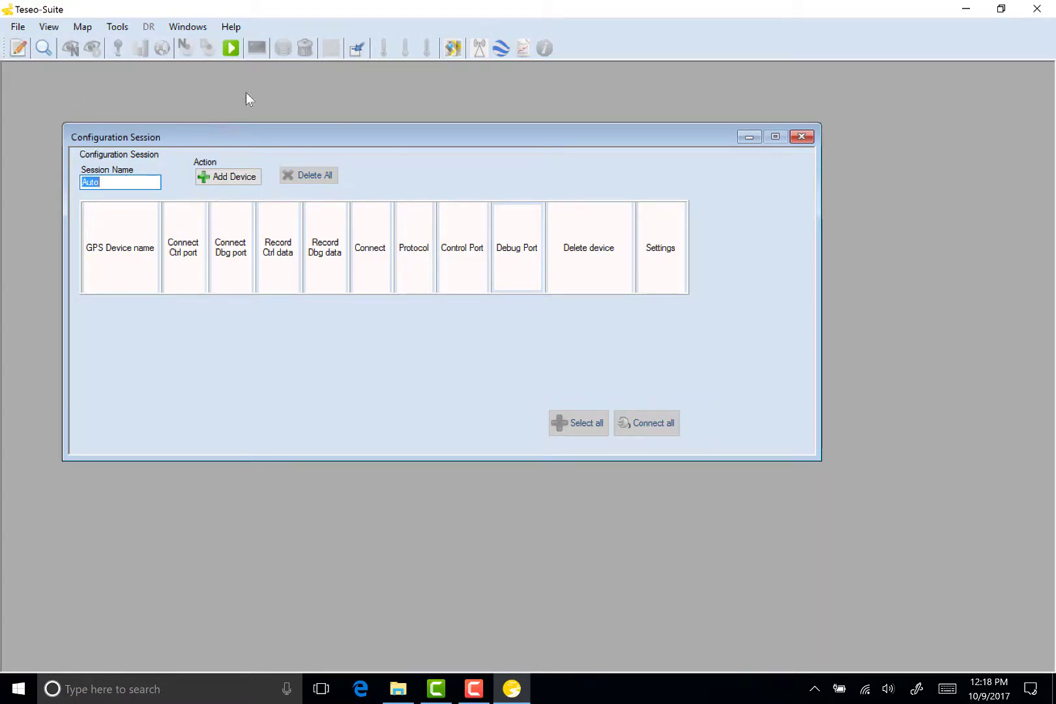
- Add an STA8090 device with binary image 4.5.8 and an NMEA control port on COM3 at 115200
left_click(225, 177)
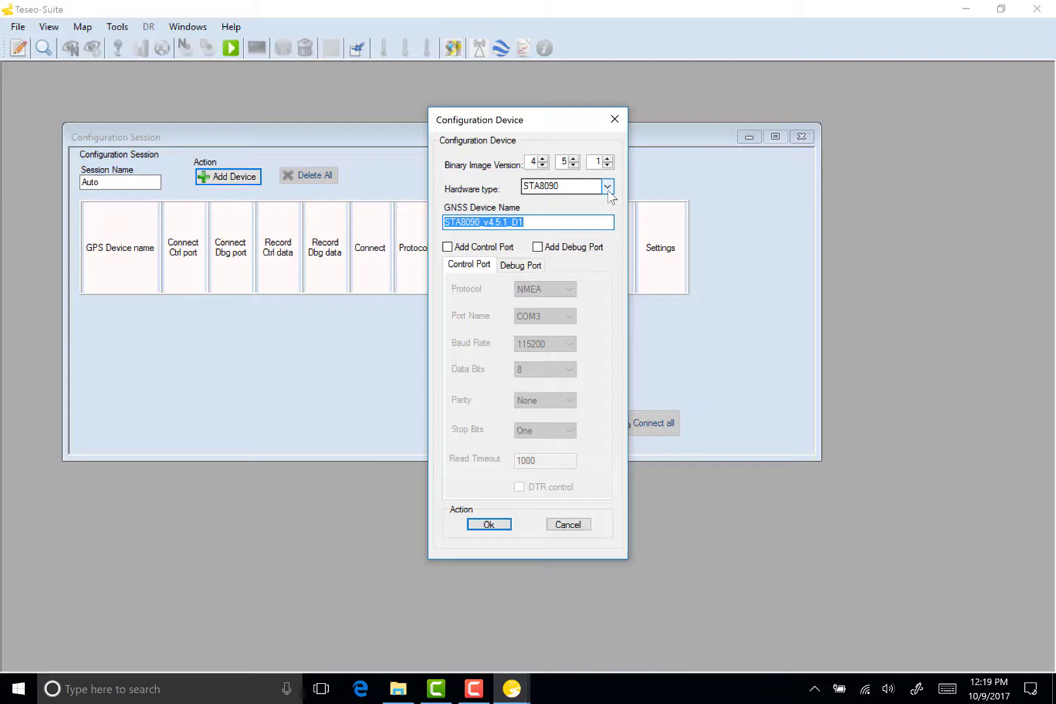
left_click(608, 159)
key("Up")
key("Up")
key("Up")
key("Up")
key("Up")
key("Up")
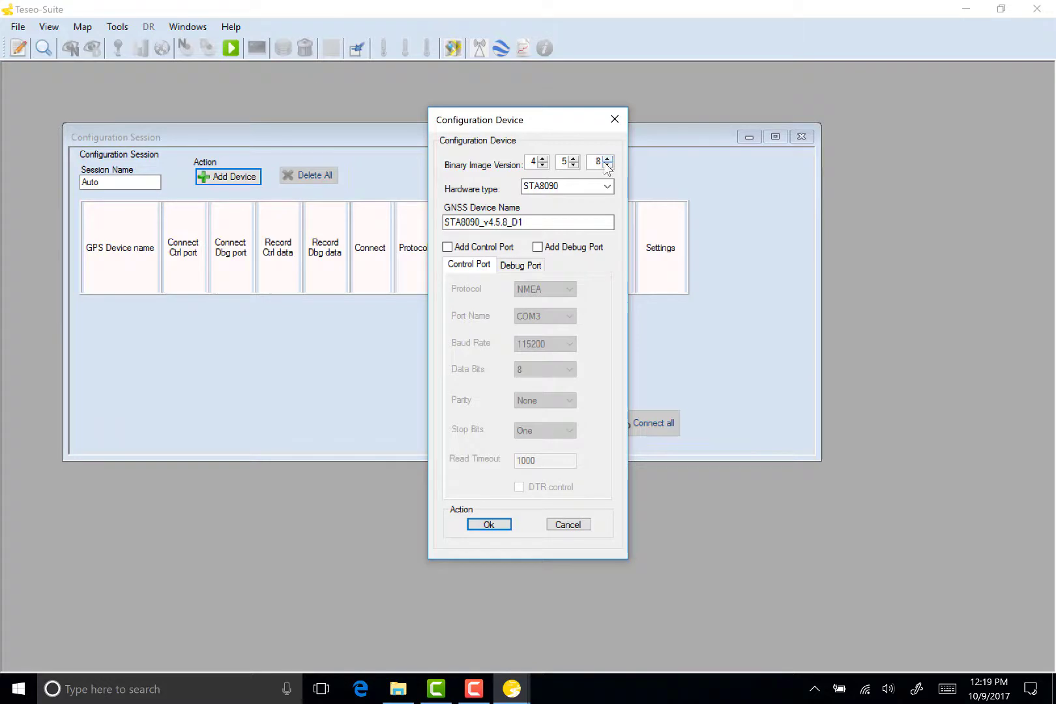
left_click(585, 221)
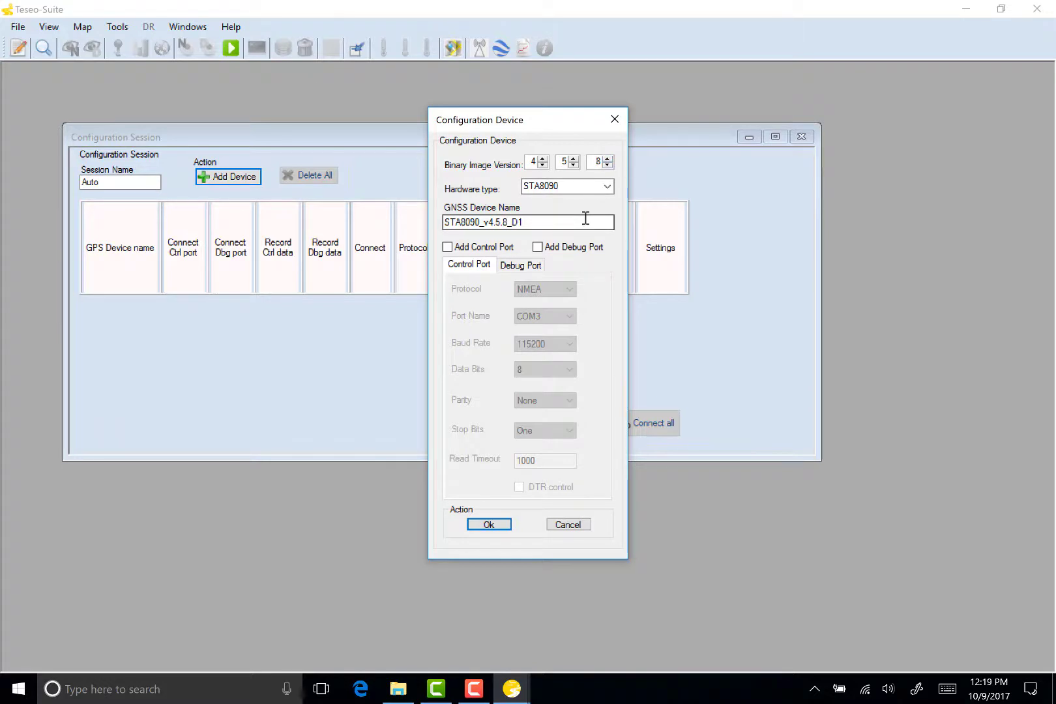
key("shift+Tab")
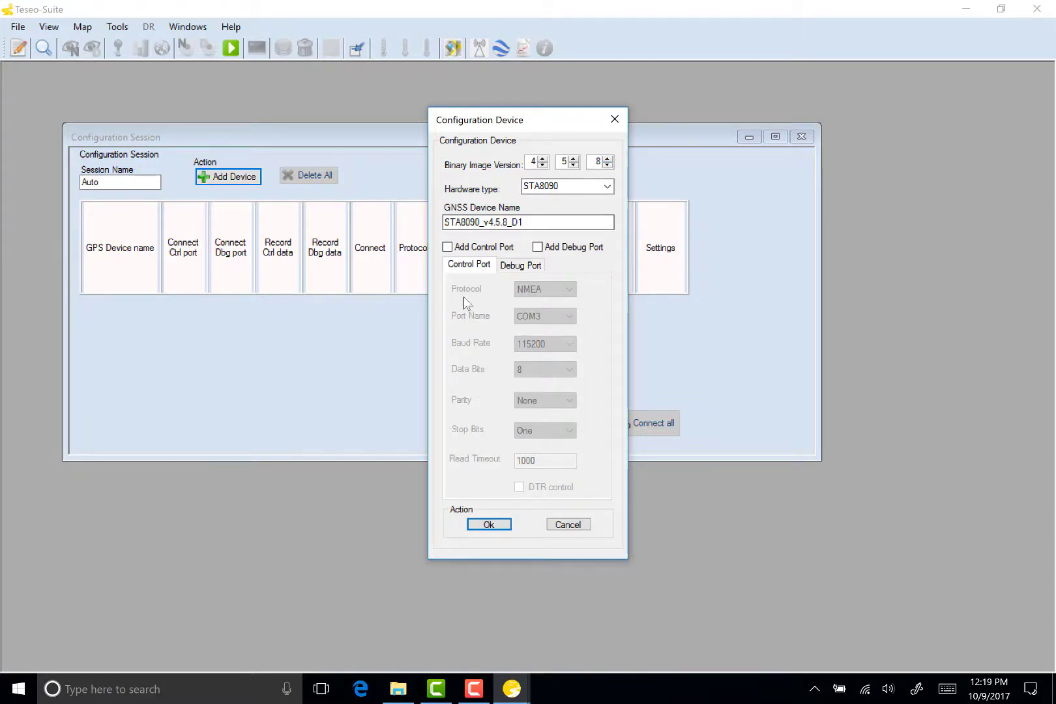
left_click(447, 247)
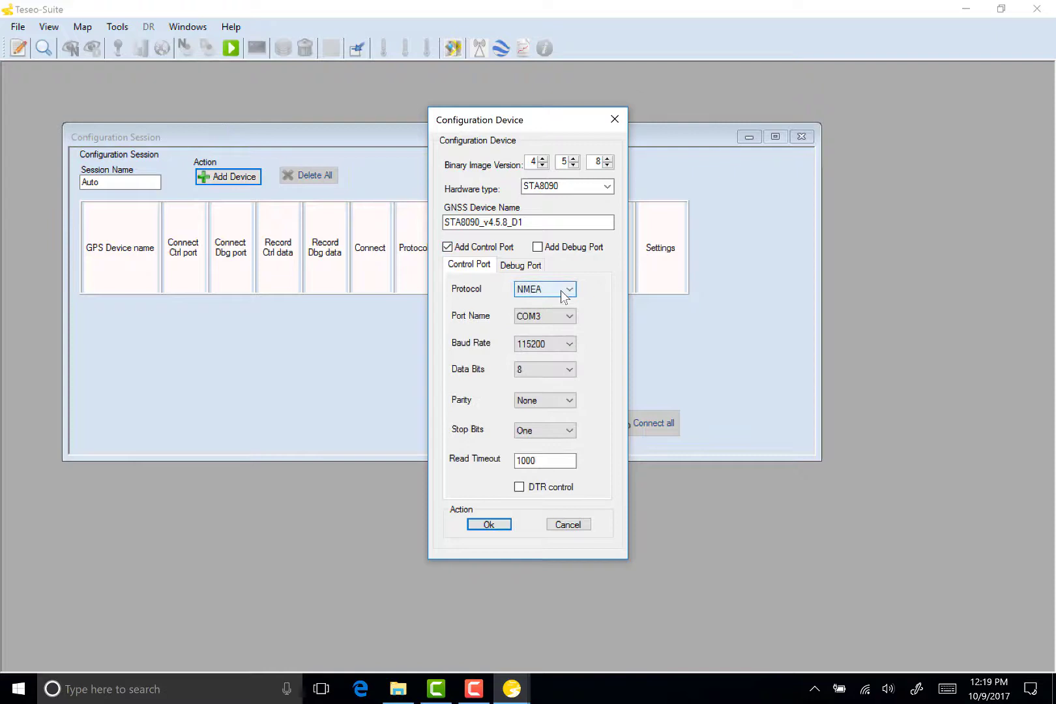
left_click(561, 290)
left_click(283, 152)
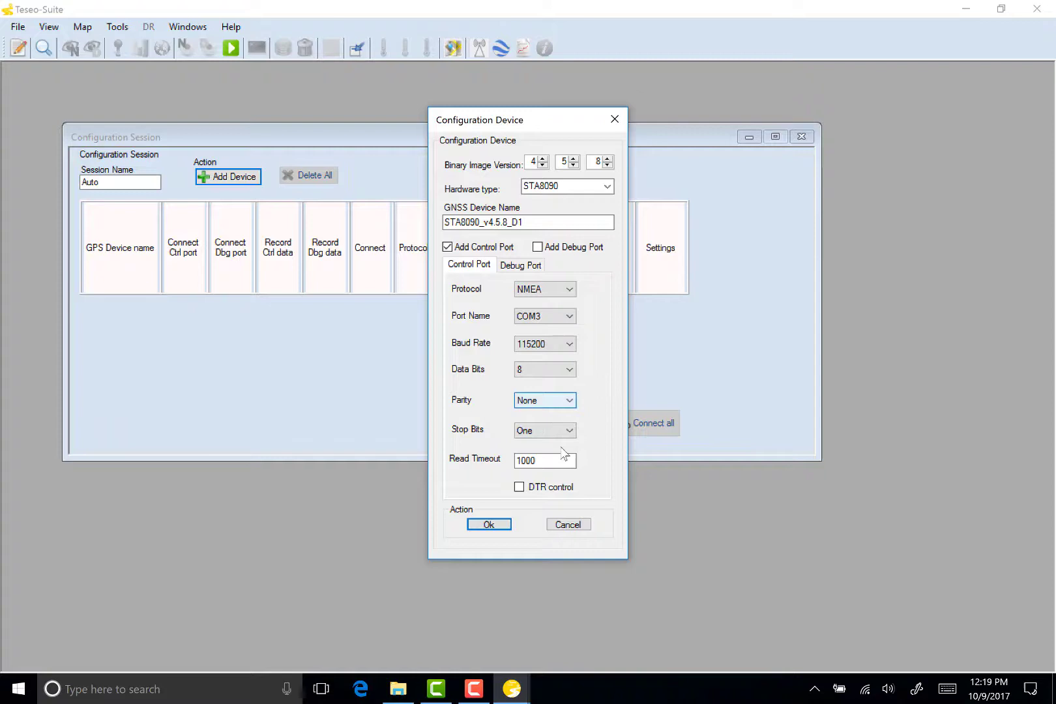
- Confirm the STA8090 device, enable its control-port connection and connect it on COM3
left_click(489, 525)
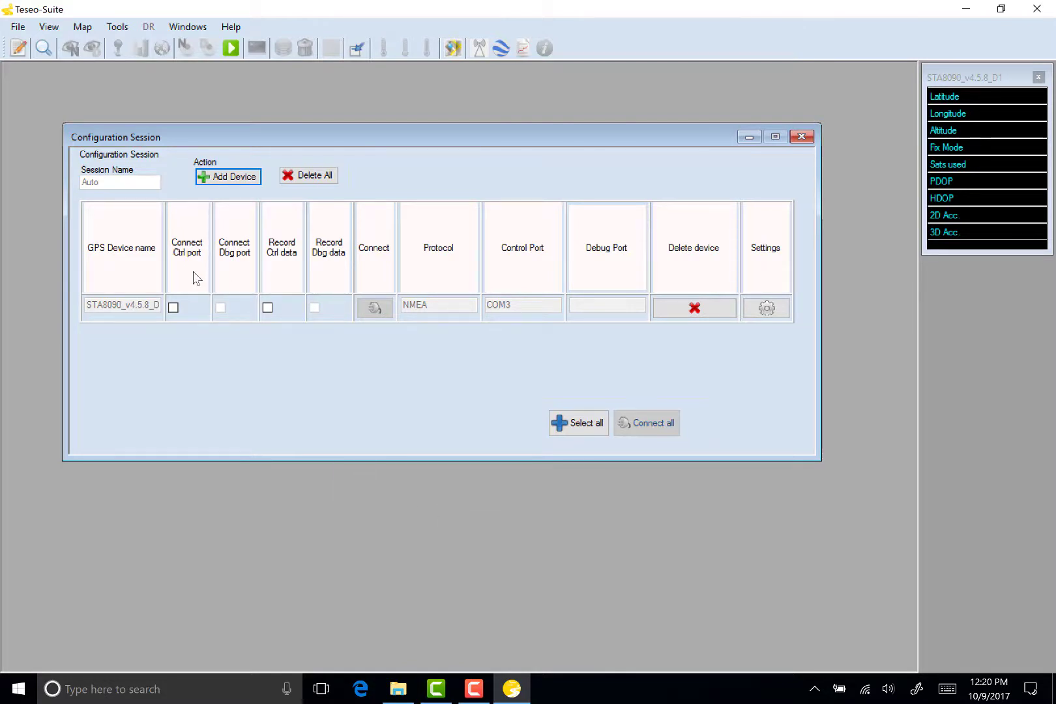
left_click(173, 308)
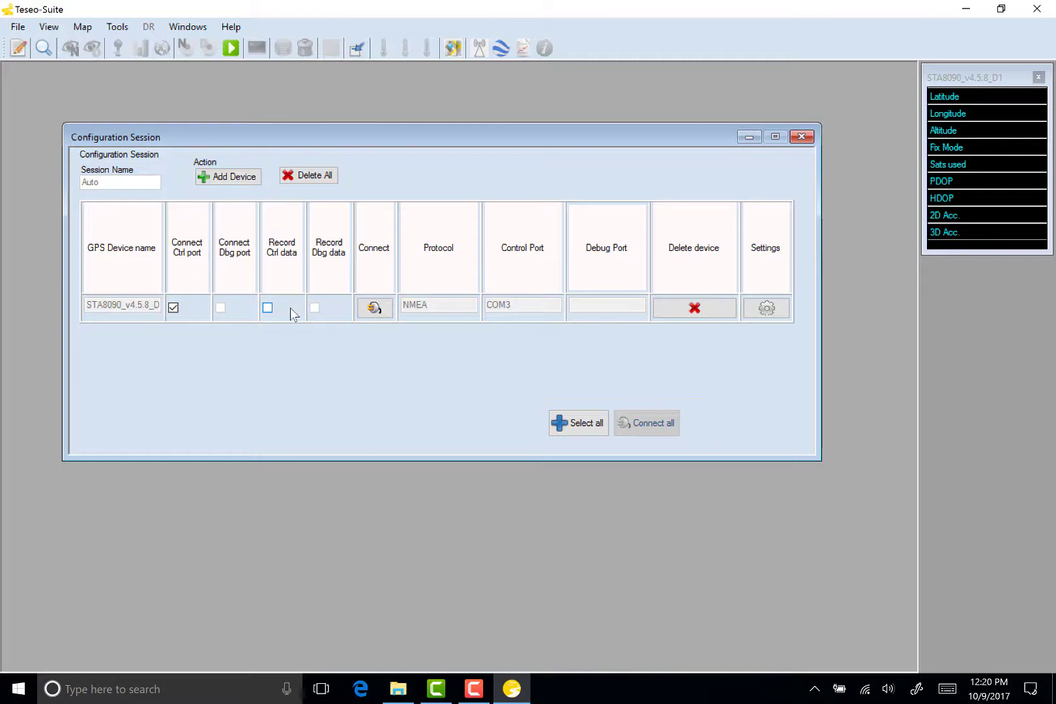
left_click(376, 307)
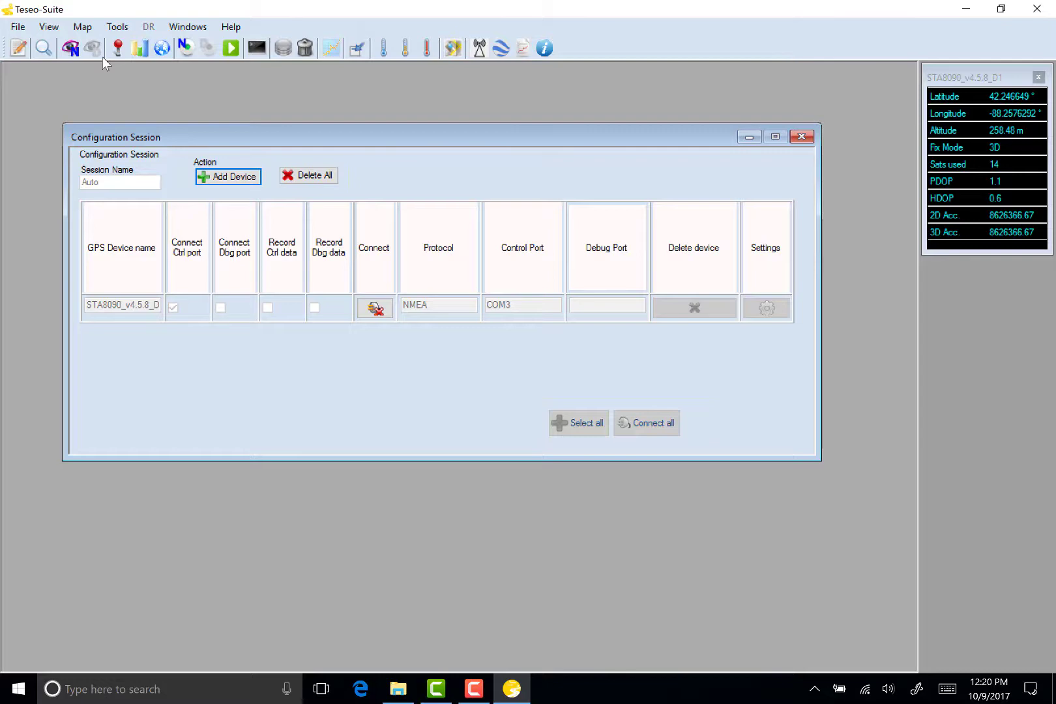
- Open the NMEA decoding monitor and start recording control-port data to a log
left_click(71, 48)
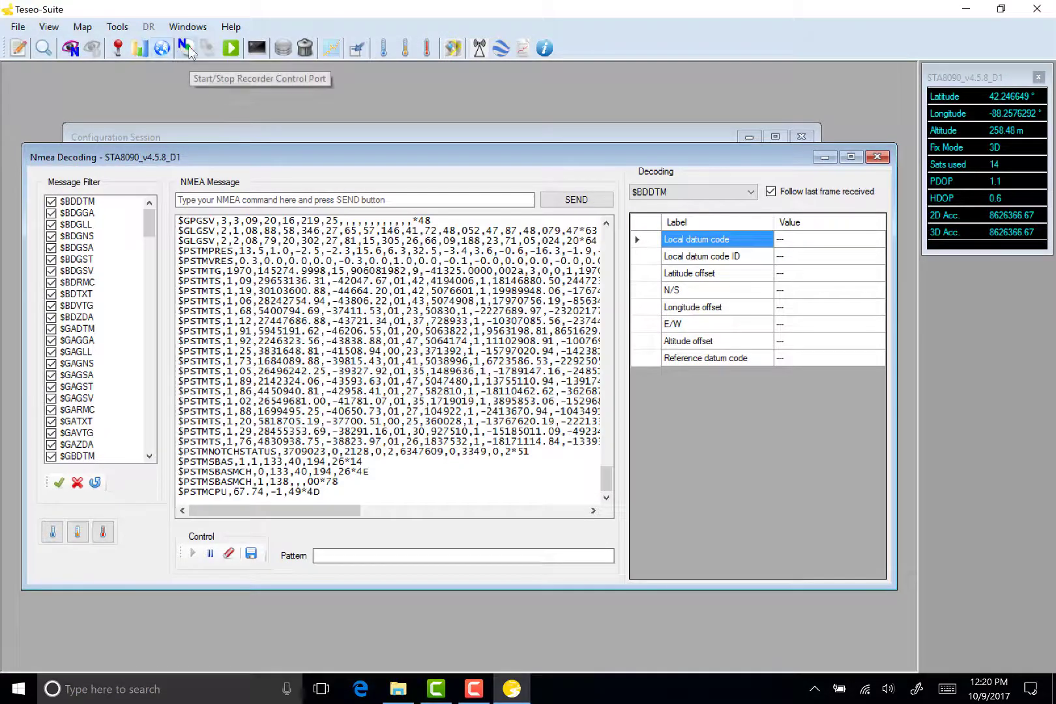
left_click(188, 46)
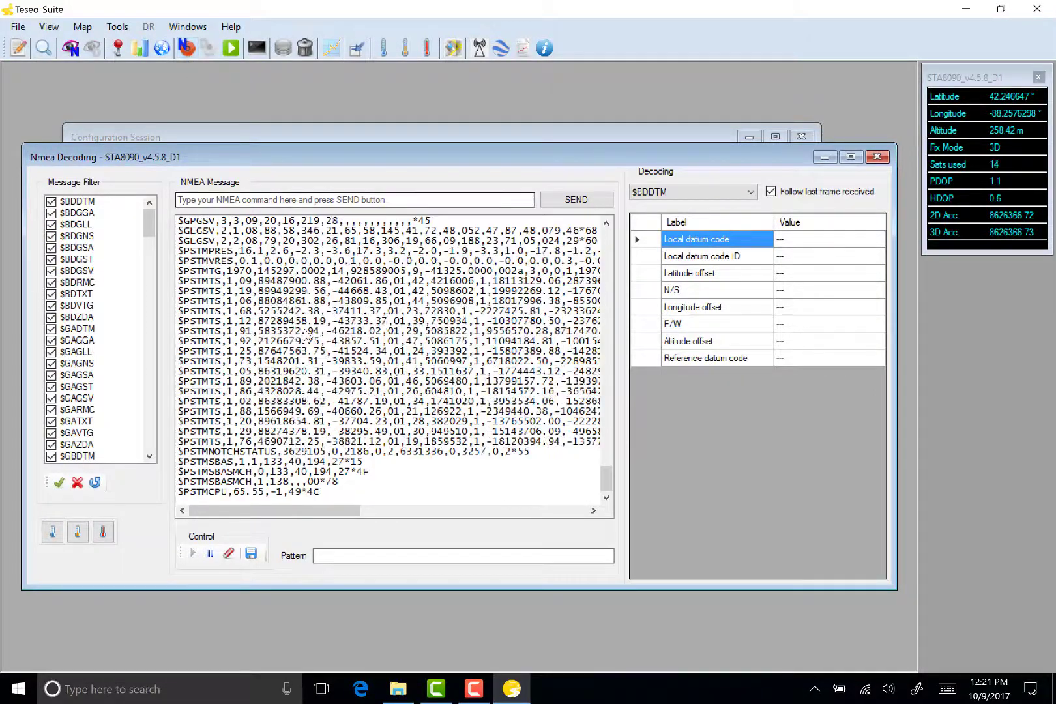
- Open the first Auto_STA8090 NMEA log from the Logs folder in Notepad, then close it
left_click(398, 689)
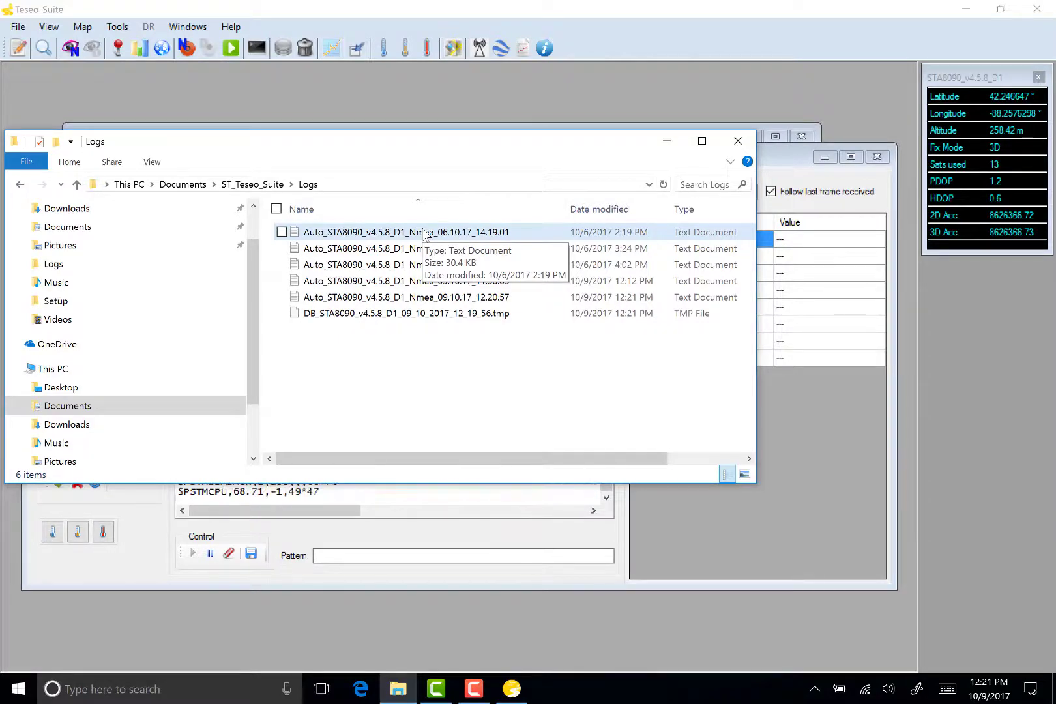
double_click(421, 233)
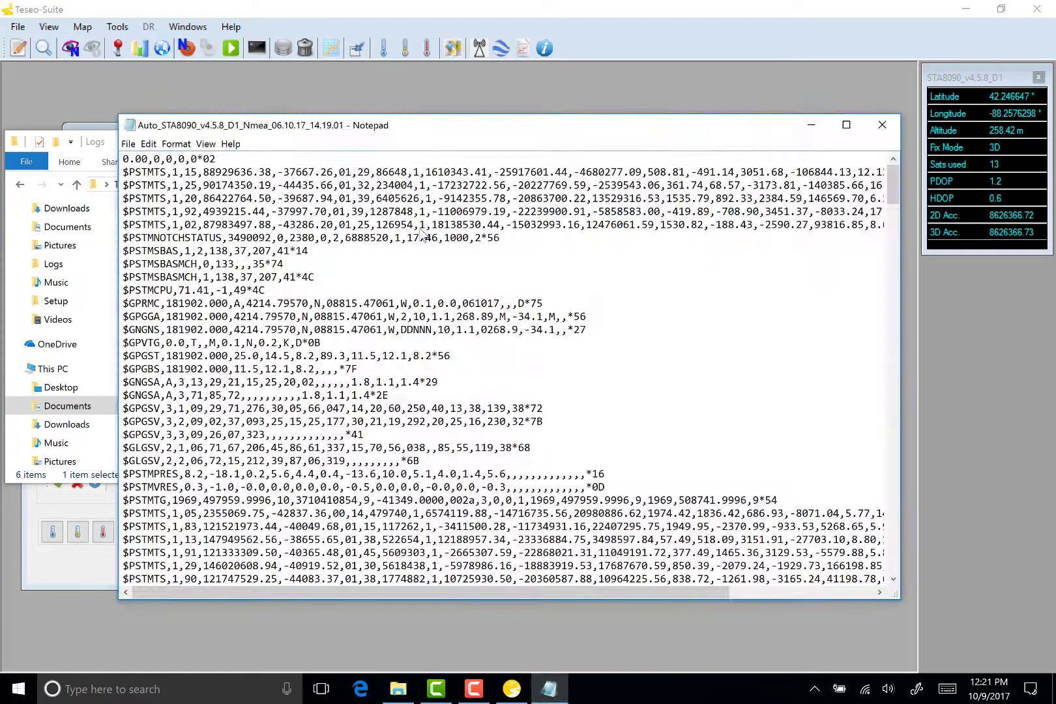
left_click(884, 126)
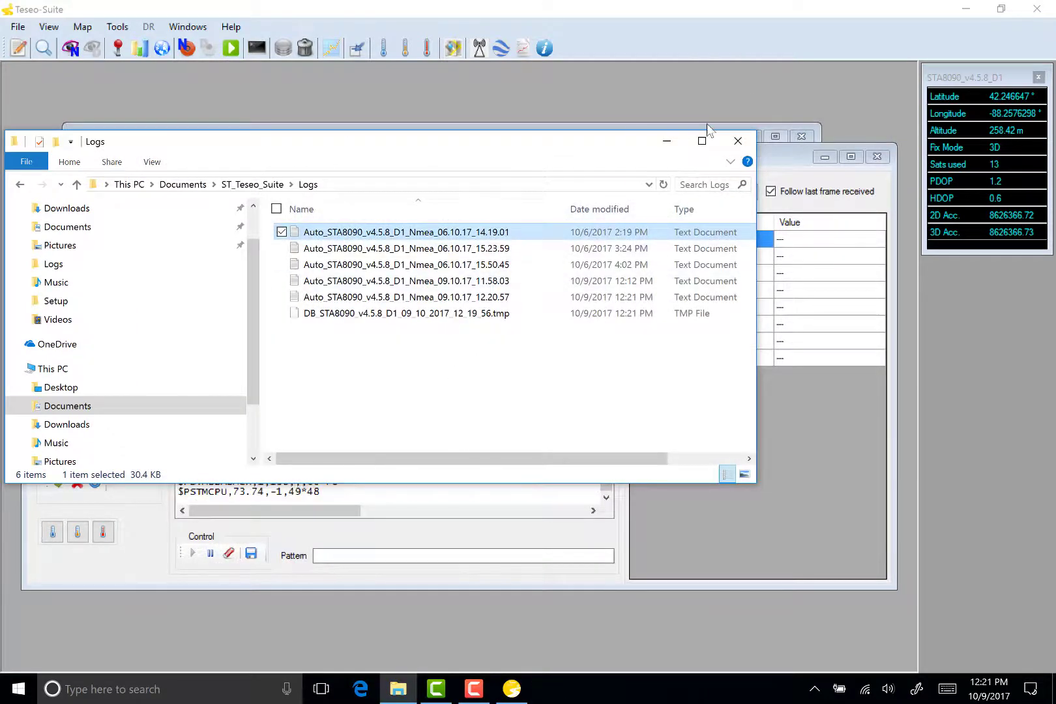
- Filter the NMEA log to show only $GPRMC sentences, then re-enable every message type
left_click(667, 140)
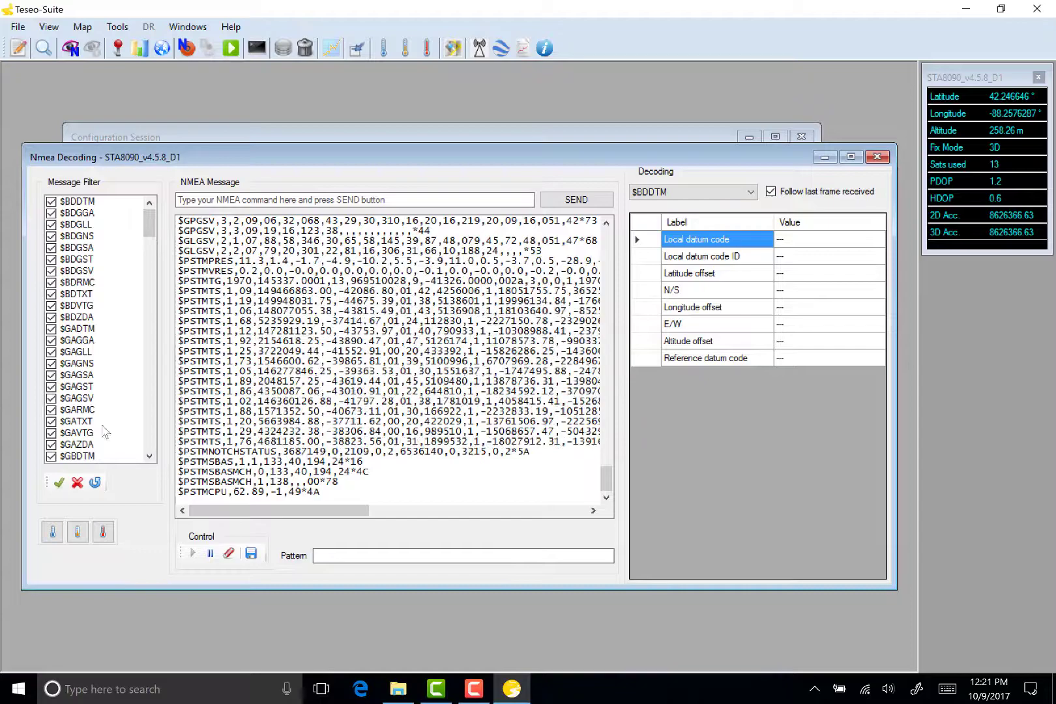
left_click(78, 483)
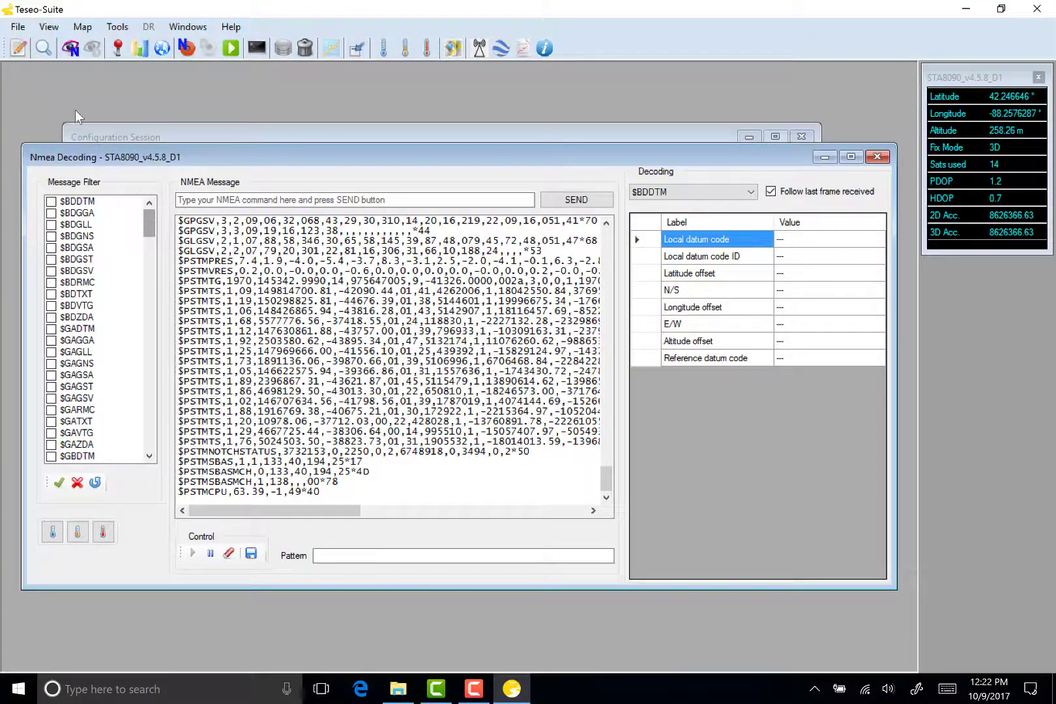
scroll(152, 244, "down", 12)
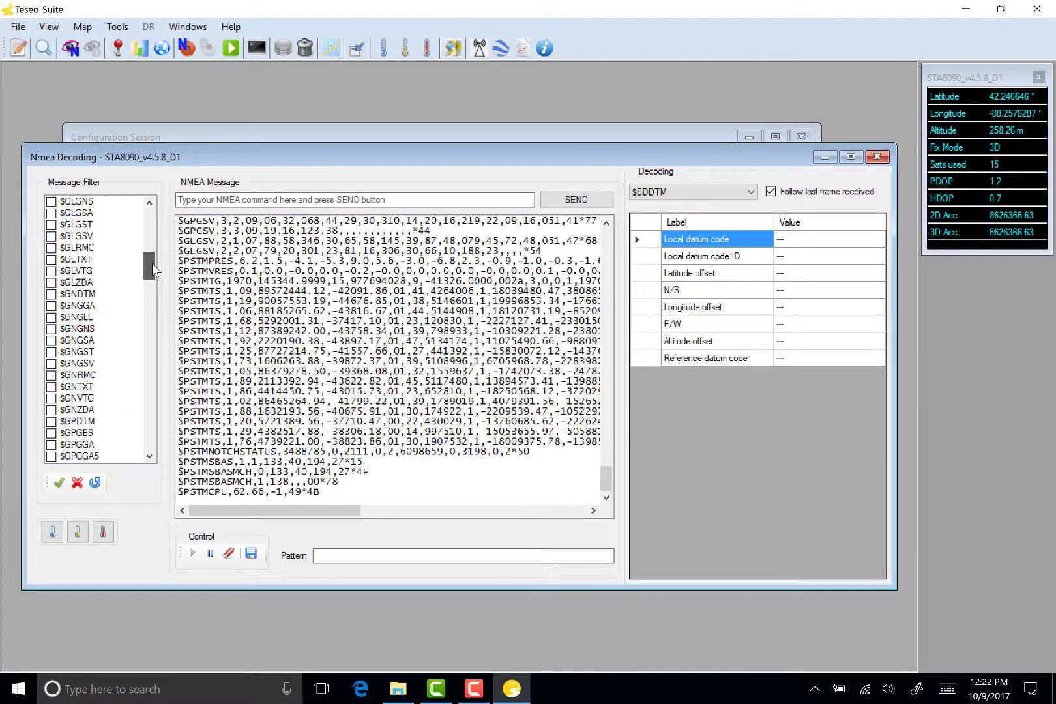
left_click_drag(152, 265, 154, 285)
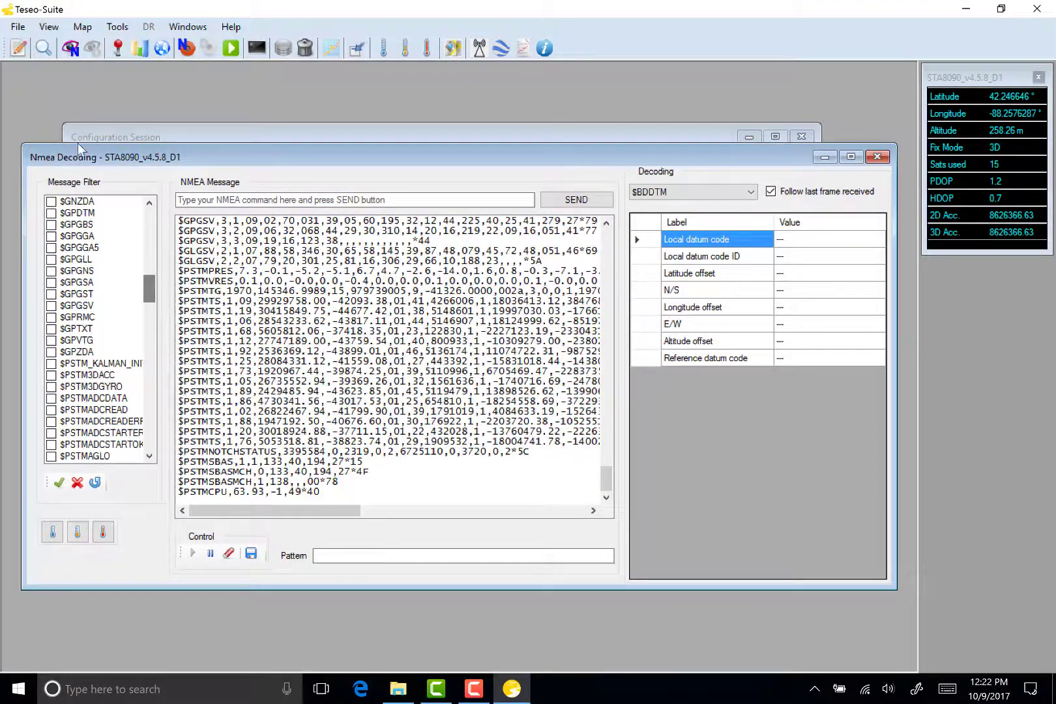
left_click(51, 317)
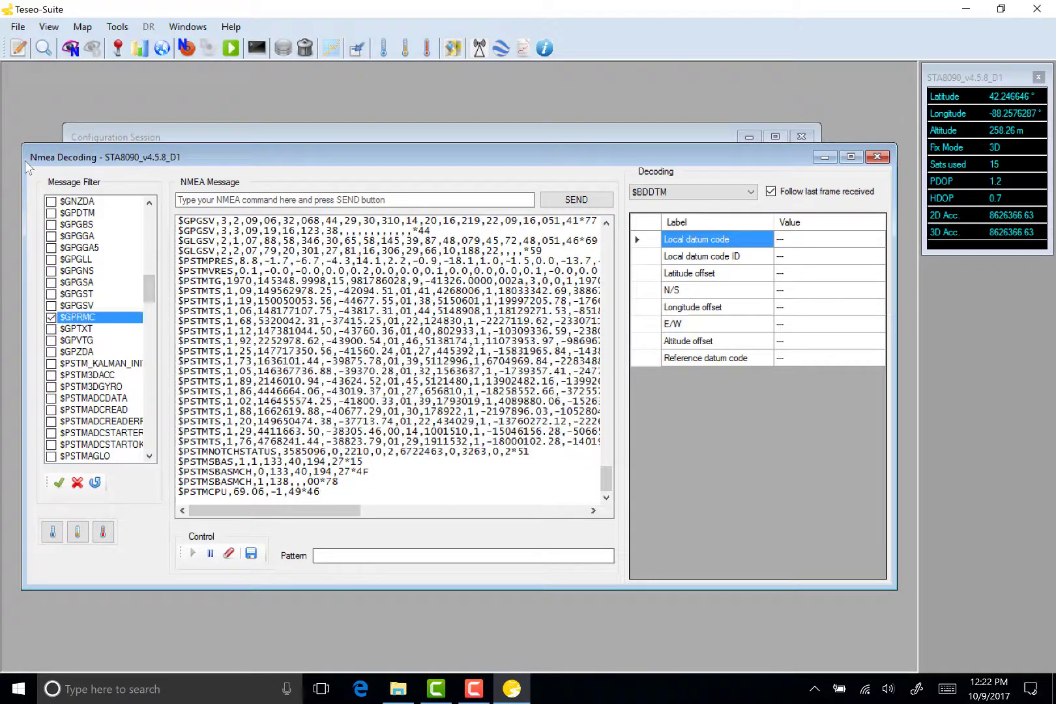
left_click(96, 483)
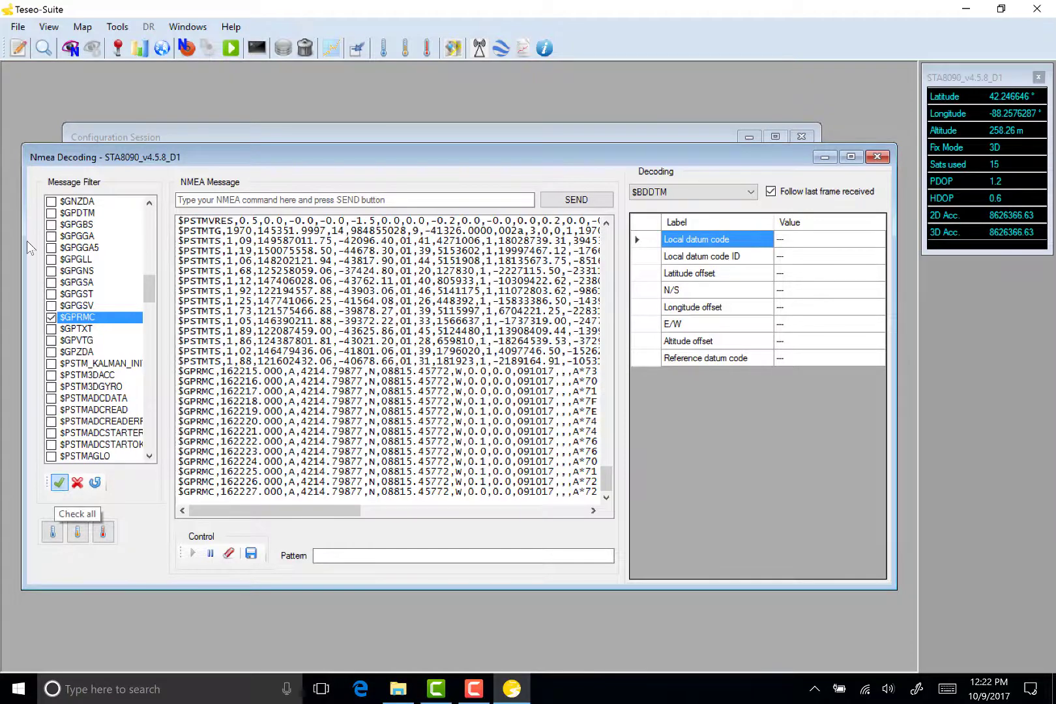
left_click(60, 482)
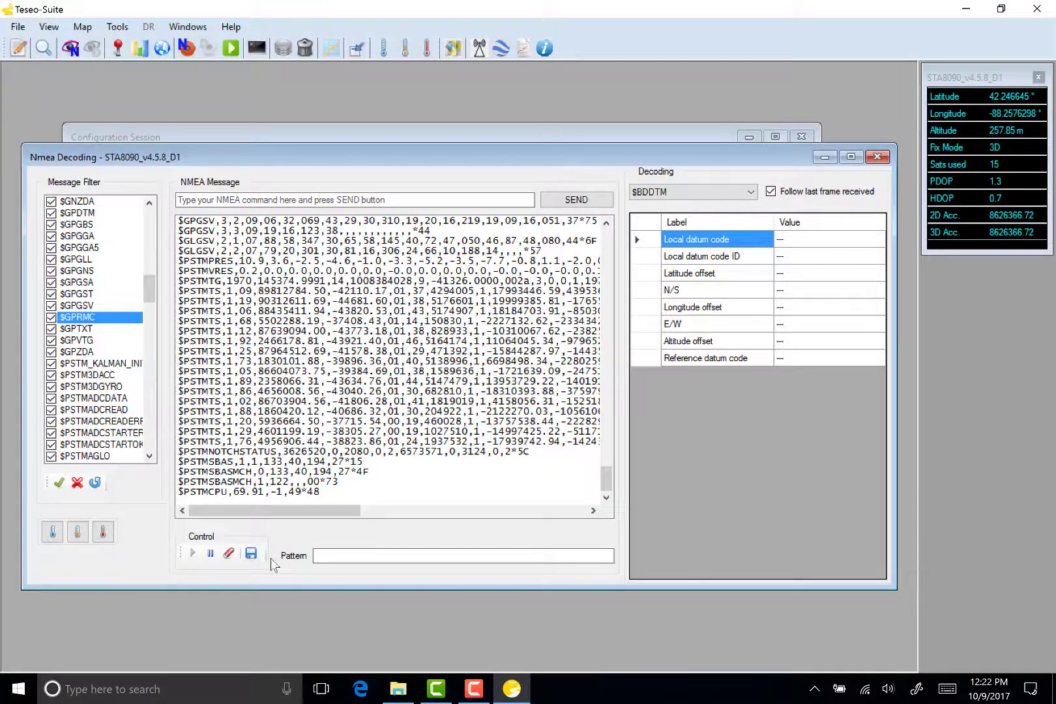
left_click(332, 556)
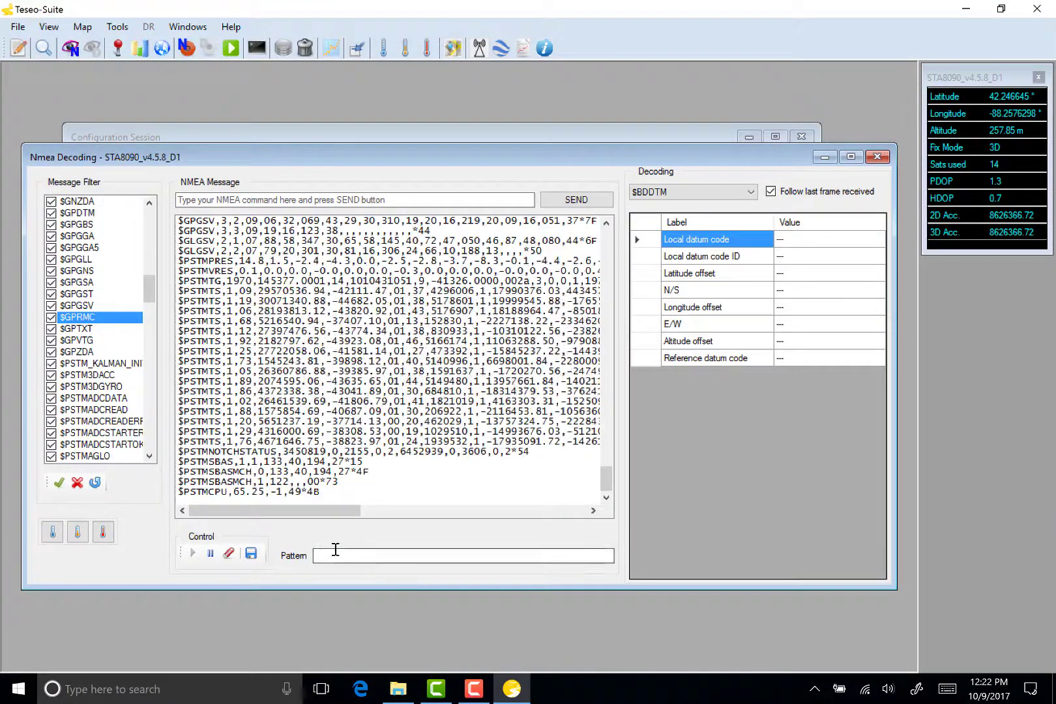
left_click(330, 556)
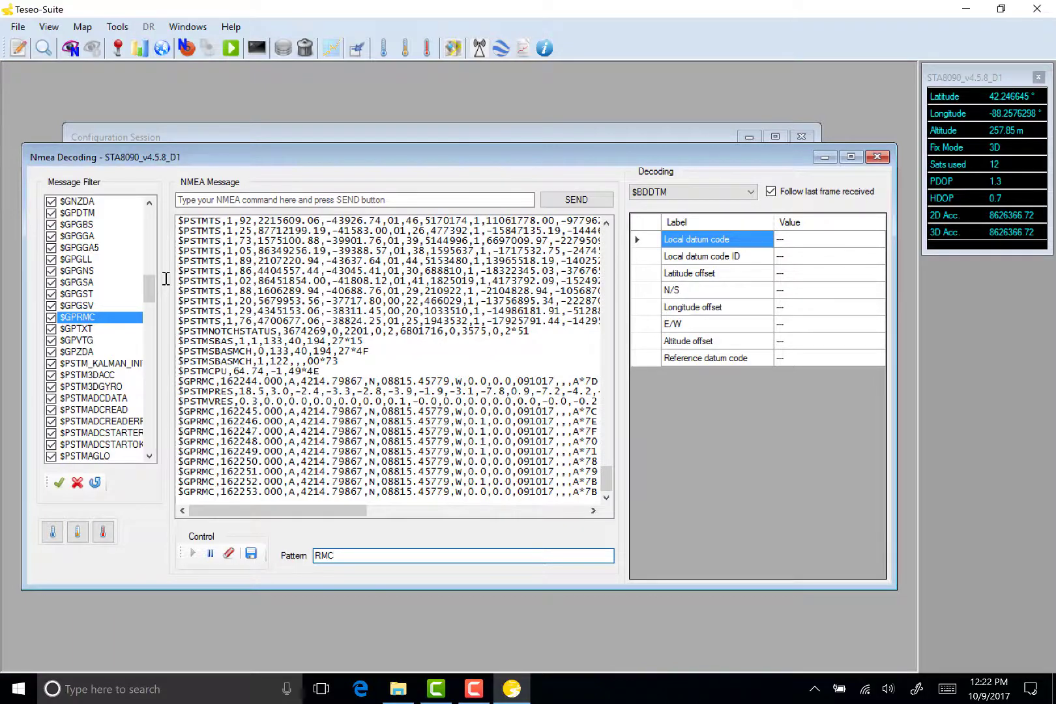
key("BackSpace")
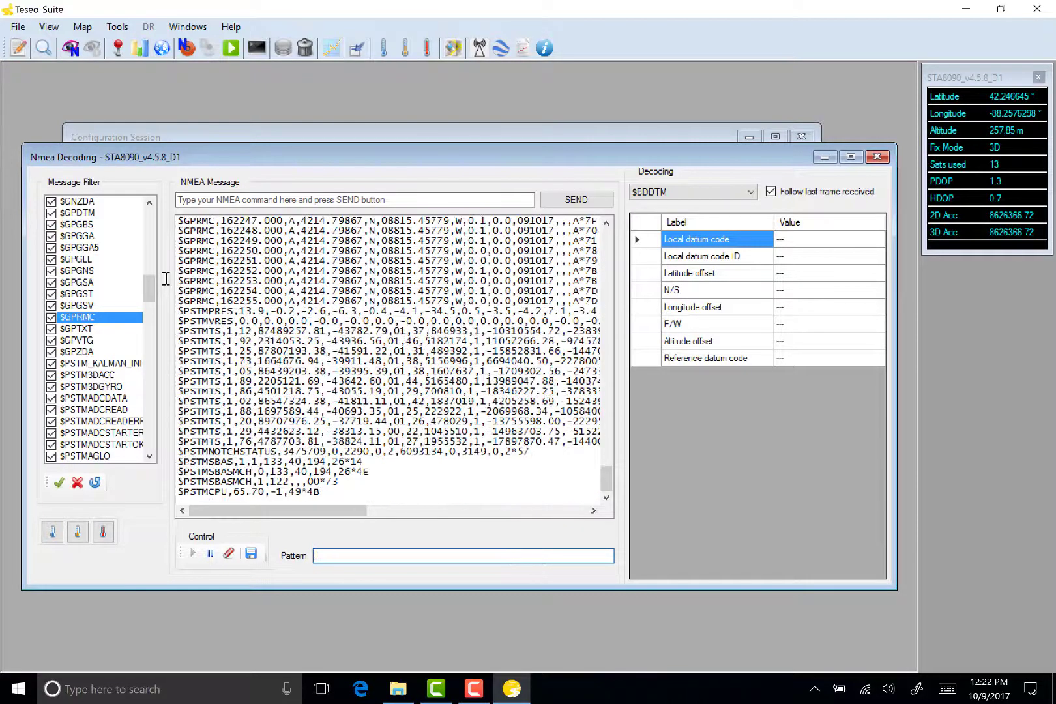
type("C")
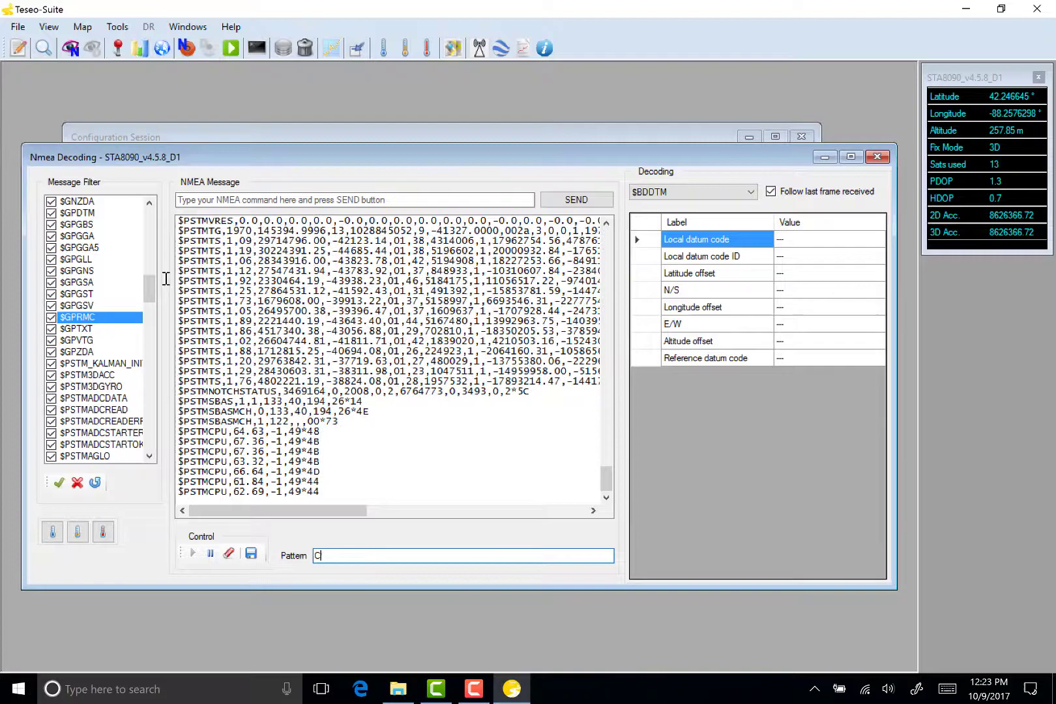
key("BackSpace")
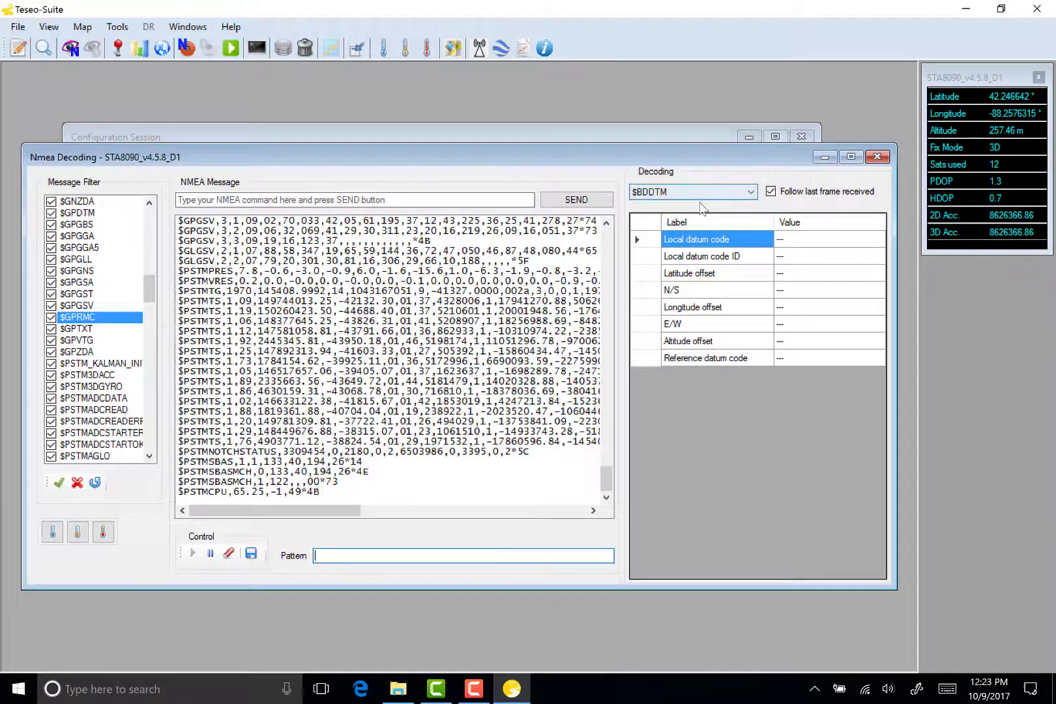
- Select $GPRMC in the Decoding dropdown to parse its live fields into the table
left_click(751, 192)
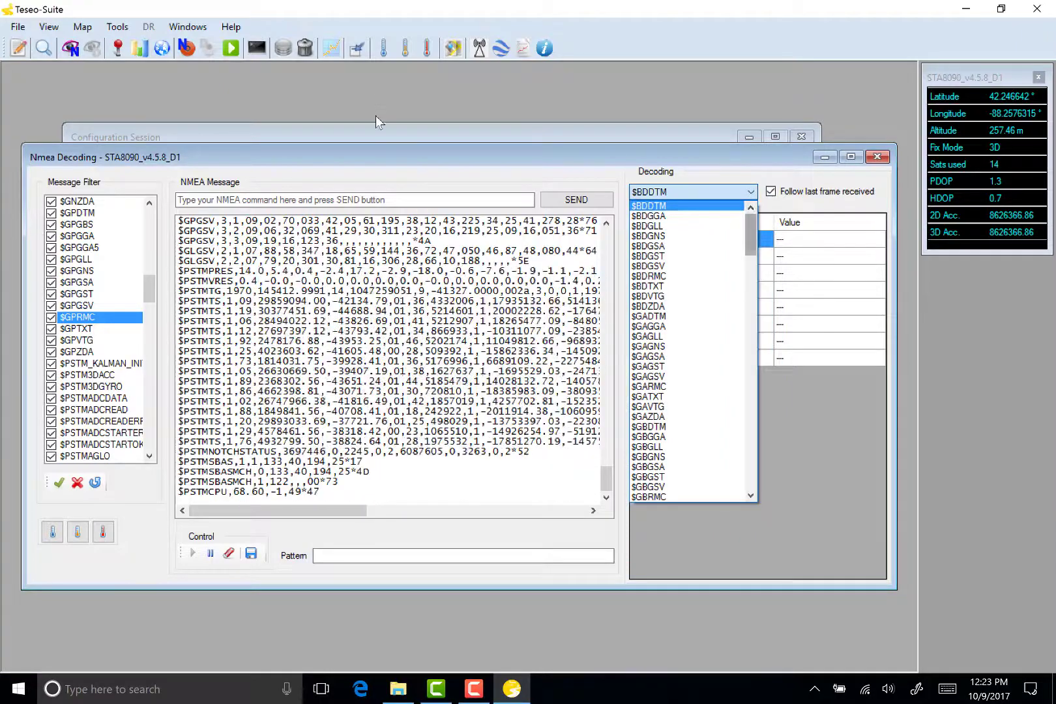
left_click_drag(749, 270, 754, 308)
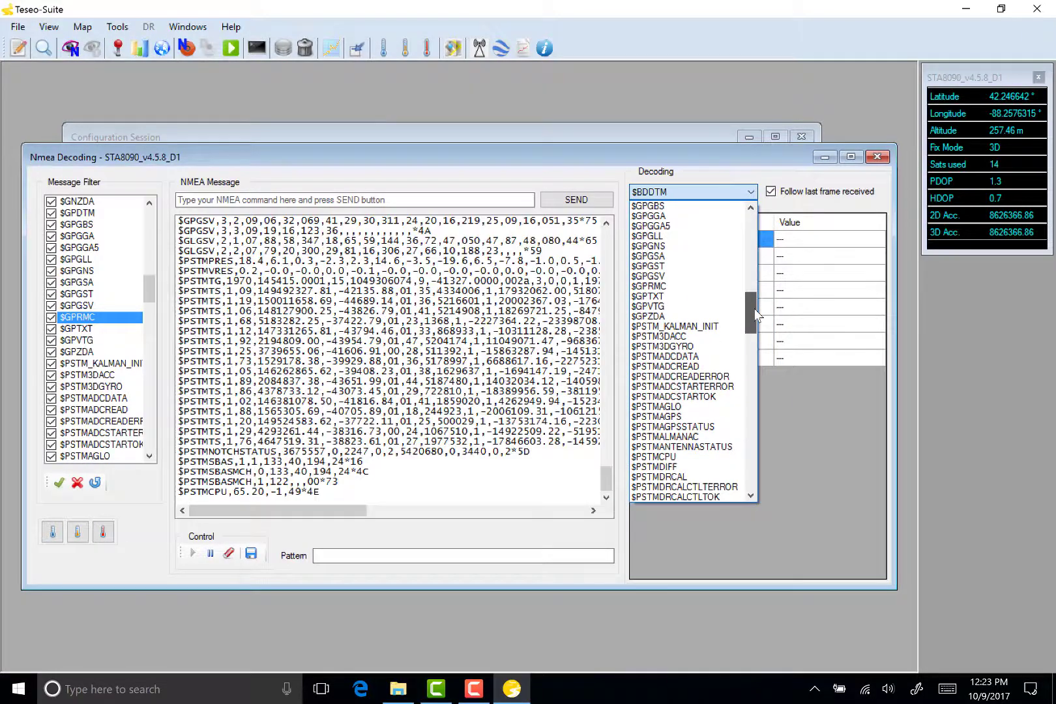
left_click(652, 286)
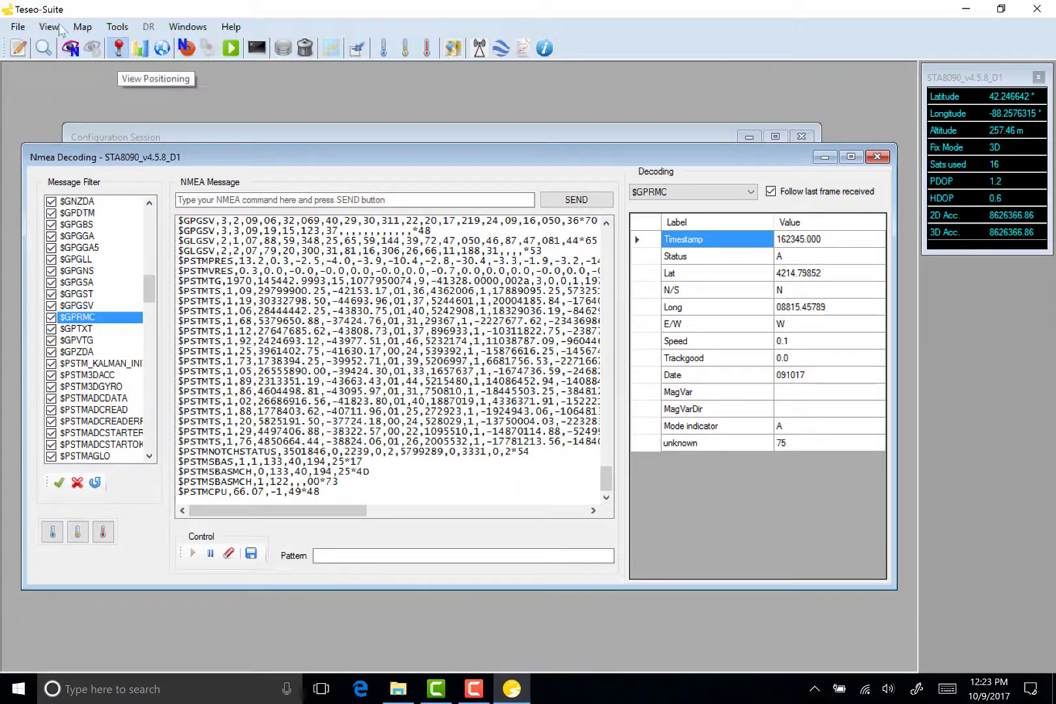
- Open the PVT, signal level, latitude chart and map windows and arrange them on screen
left_click(118, 47)
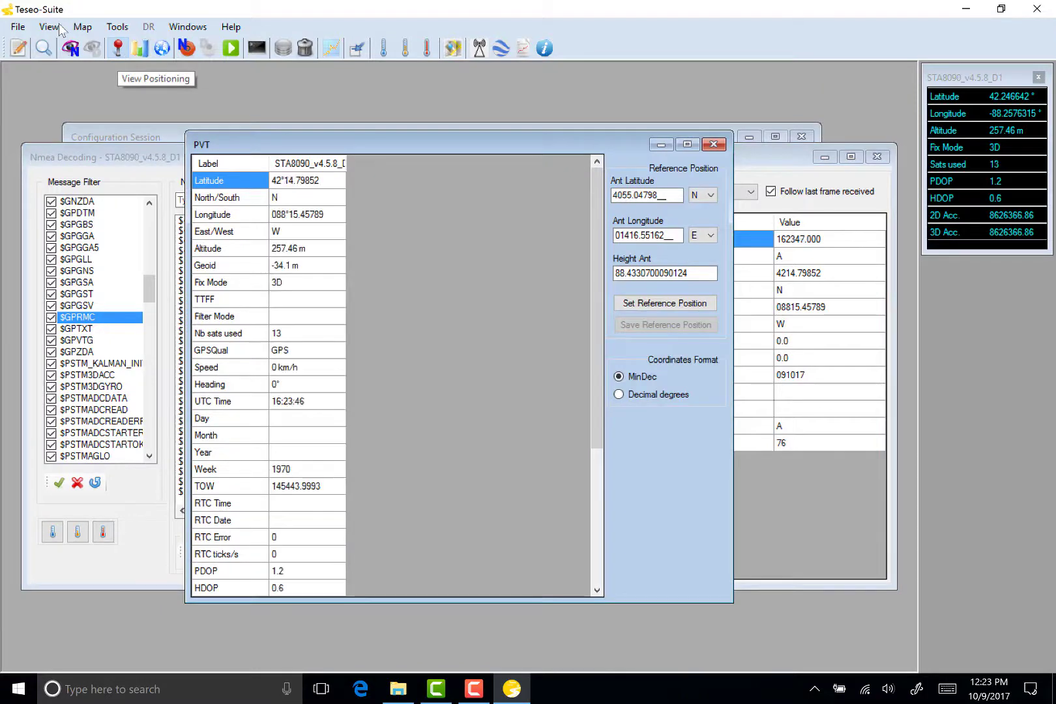
left_click(140, 47)
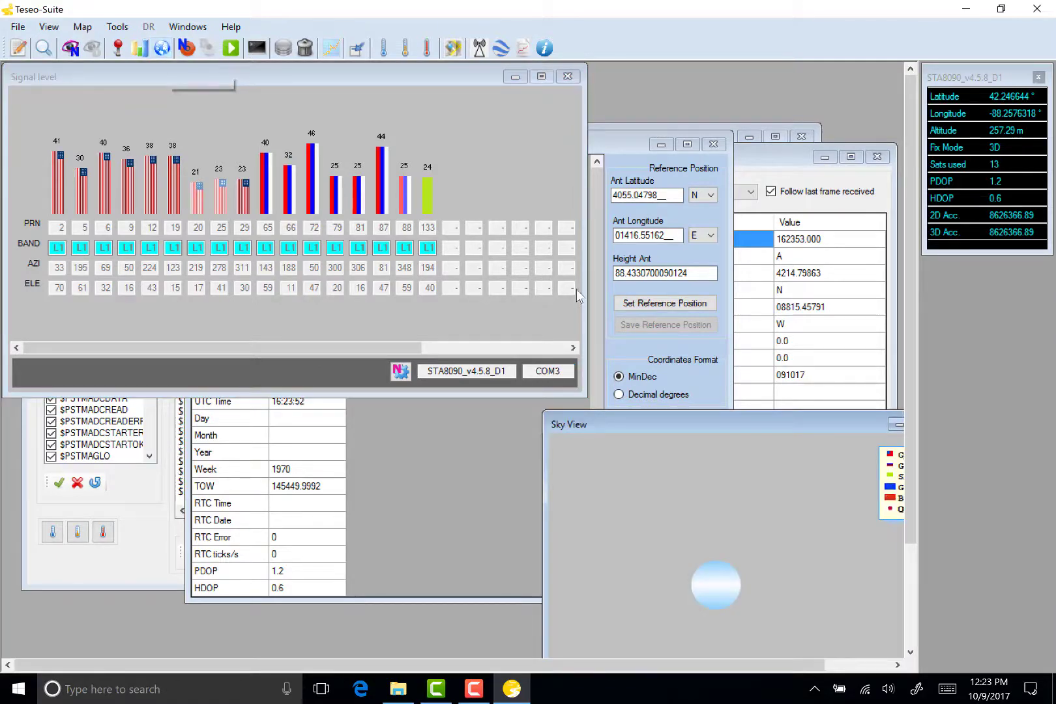
left_click_drag(665, 432, 515, 318)
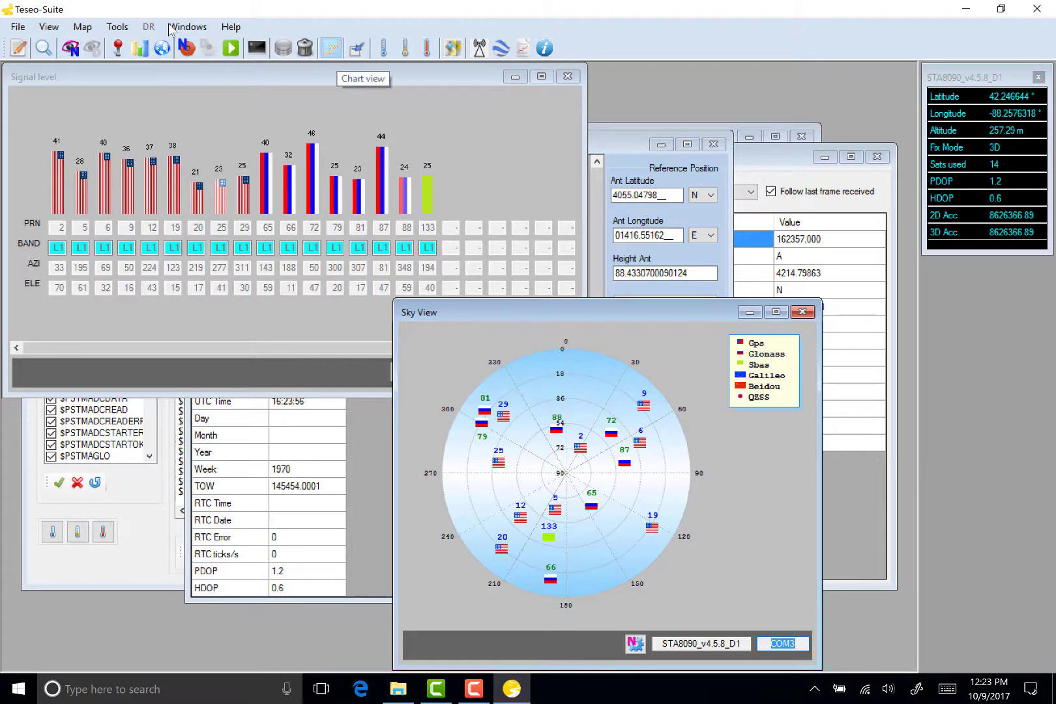
left_click(333, 49)
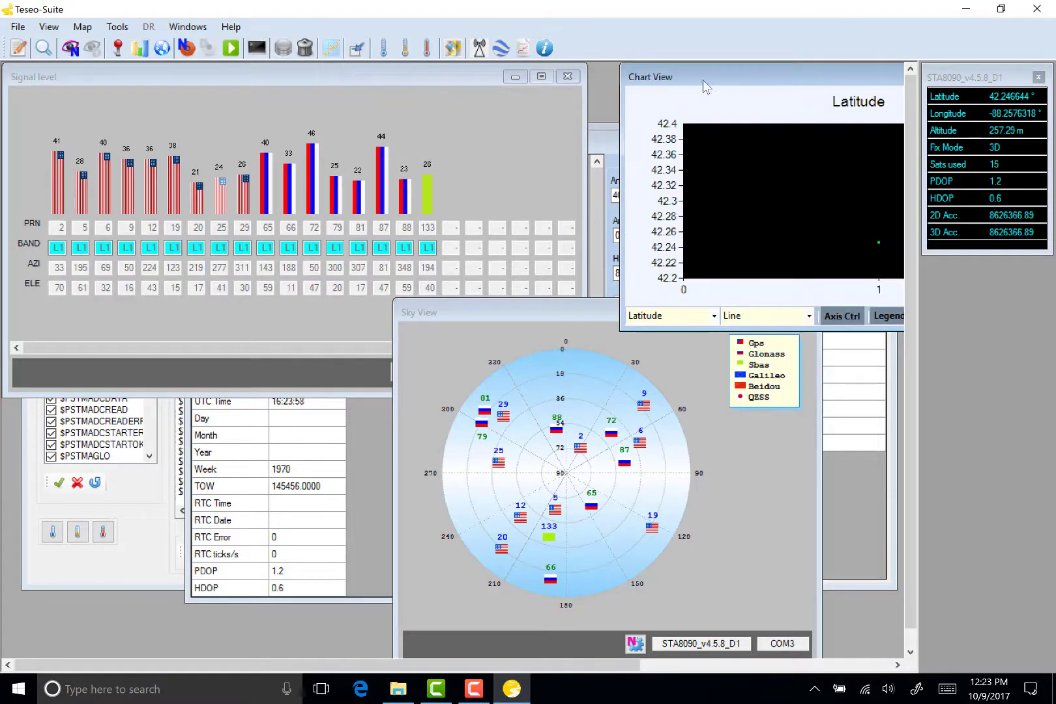
left_click_drag(702, 80, 327, 136)
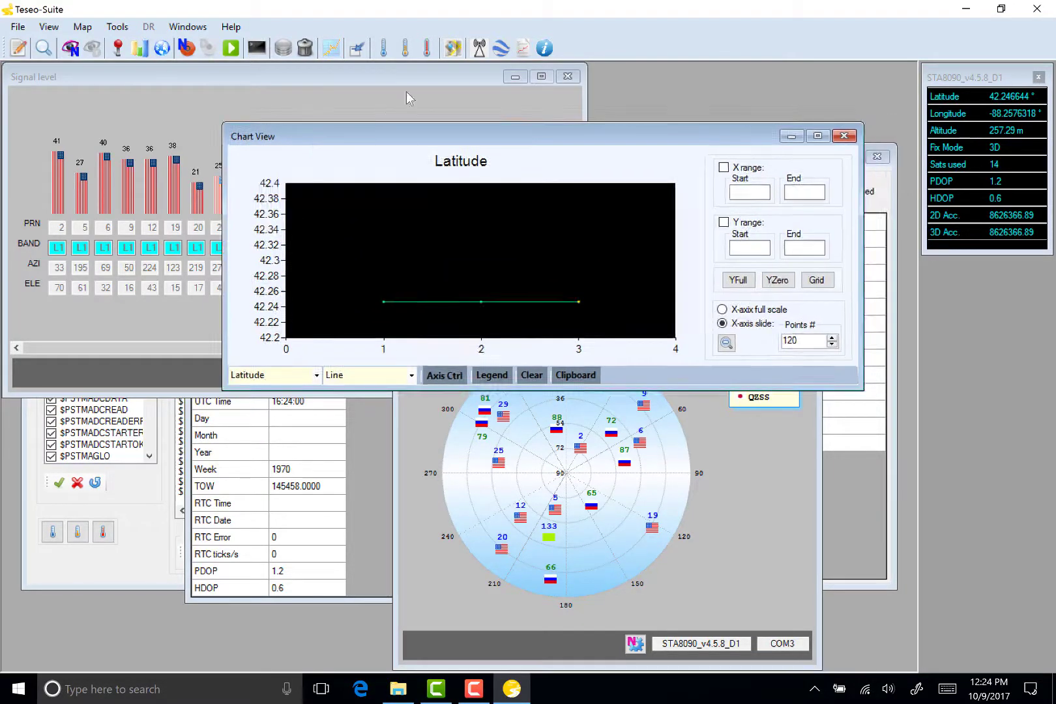
left_click(453, 47)
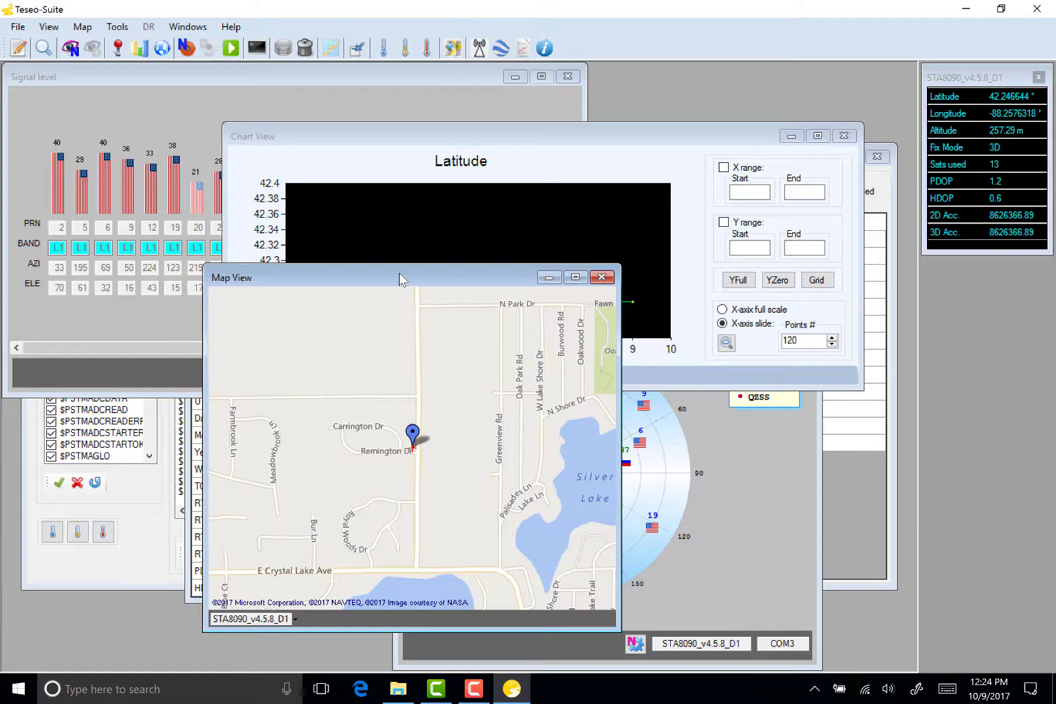
left_click_drag(400, 273, 382, 139)
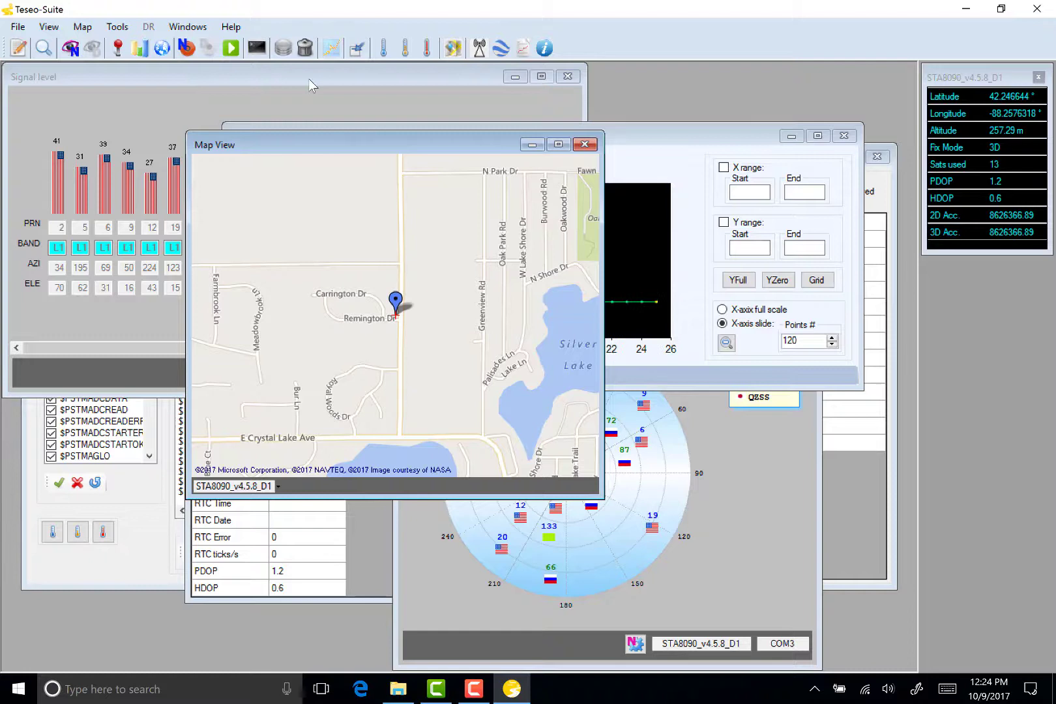
- Show the Help menu with the user manual, FW Config User Manual and About entries
left_click(233, 27)
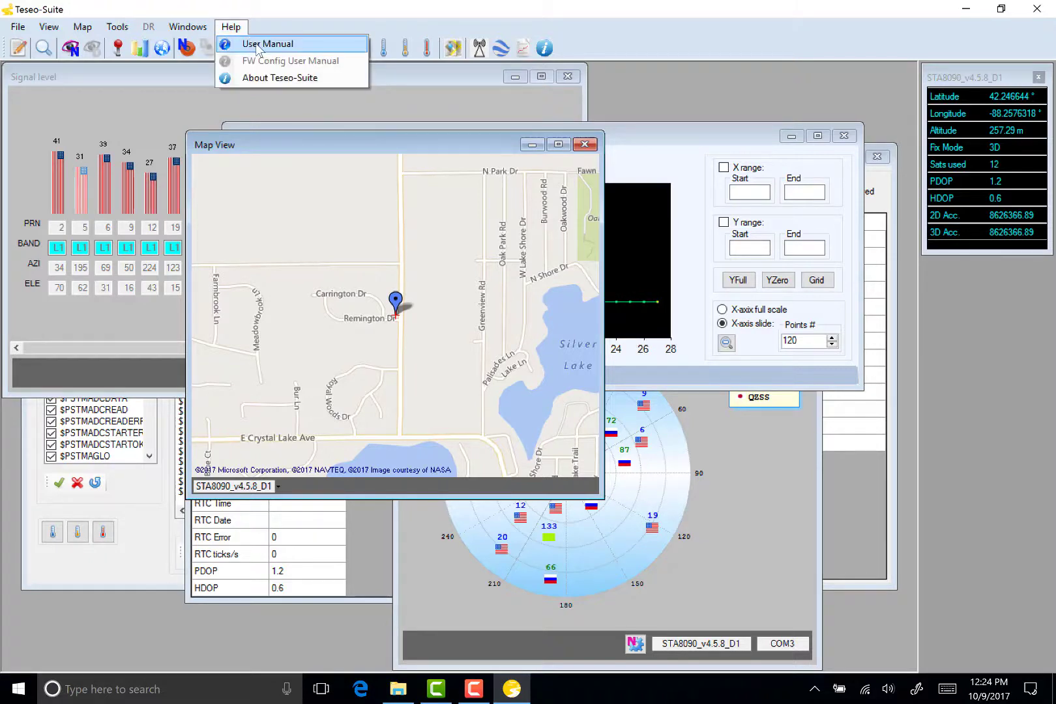